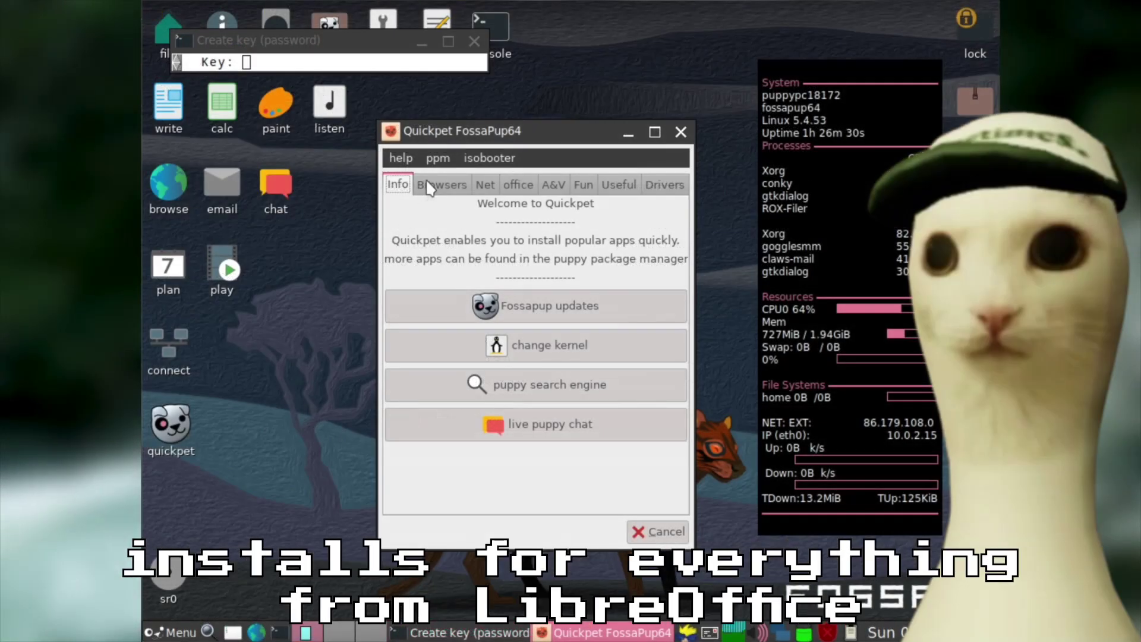
Browse Quickpet's Browsers, Net, Office, A&V and Fun tabs, ending on the games list.
click(437, 185)
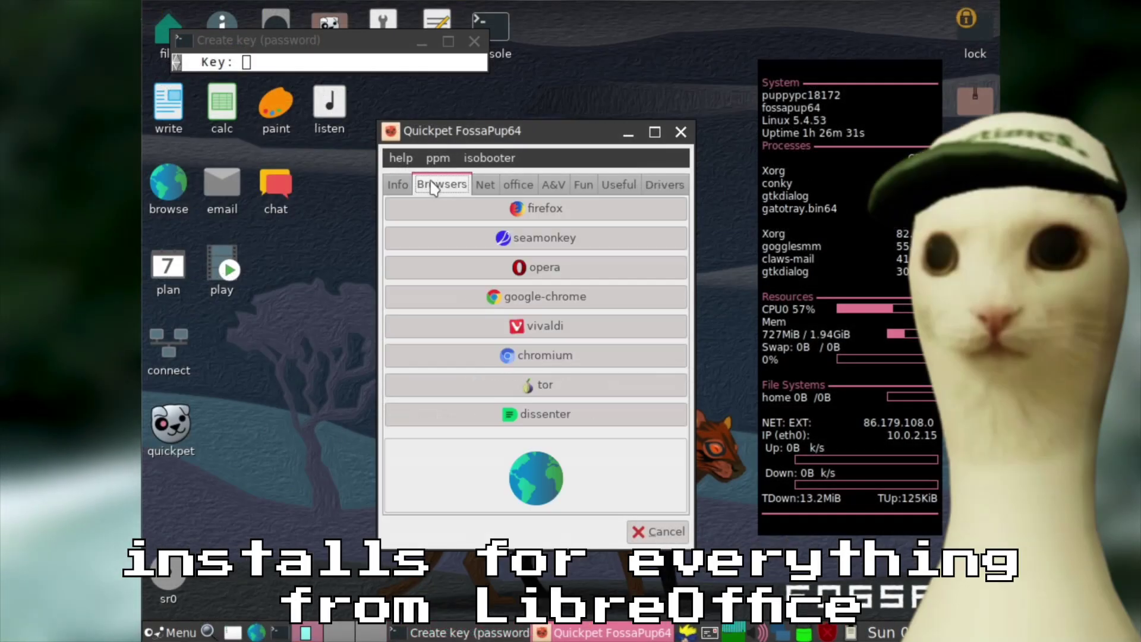
click(486, 185)
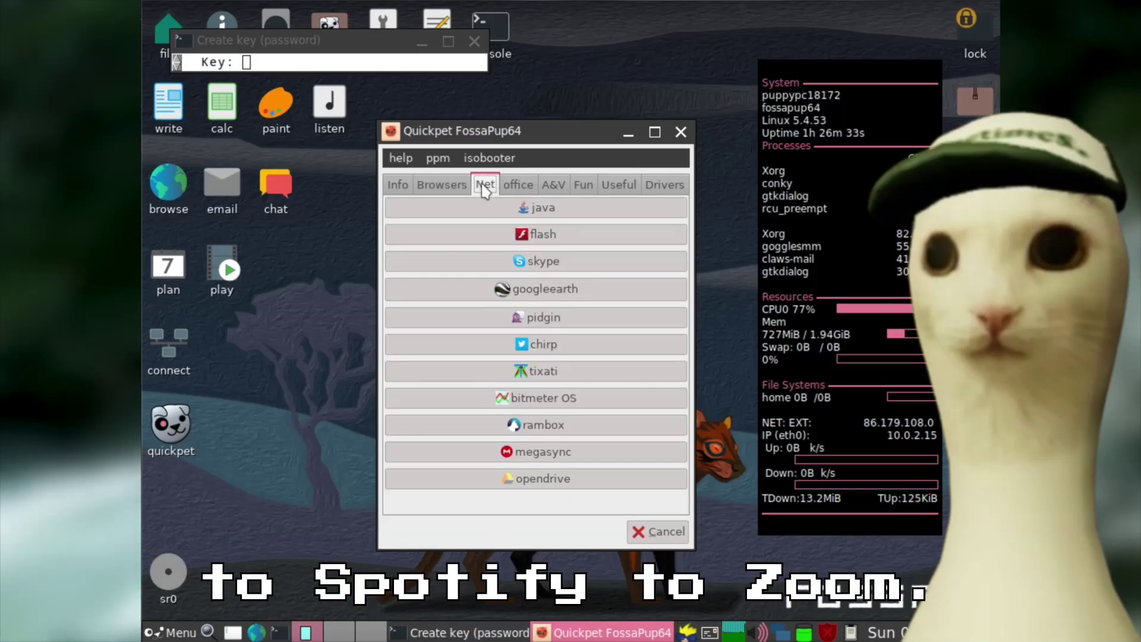
click(515, 186)
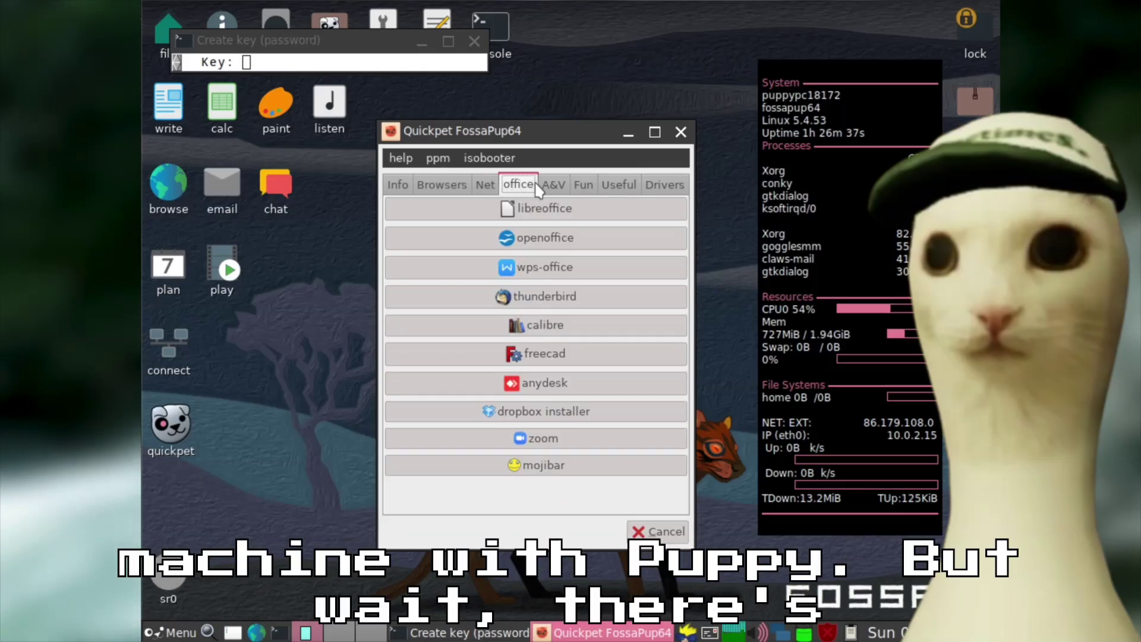
click(555, 186)
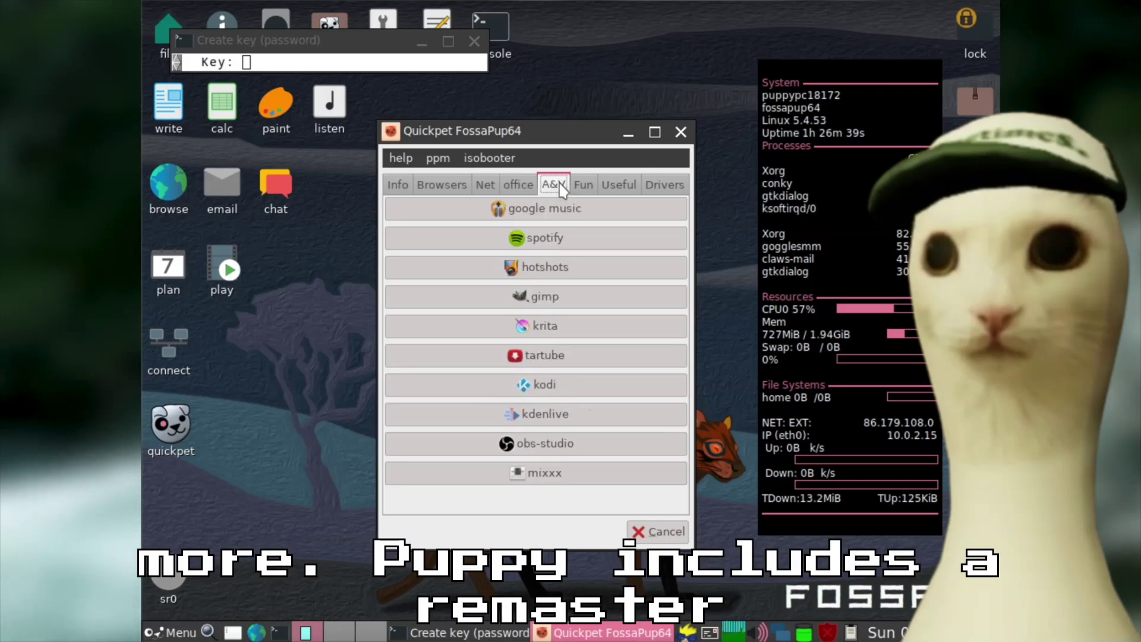
click(584, 189)
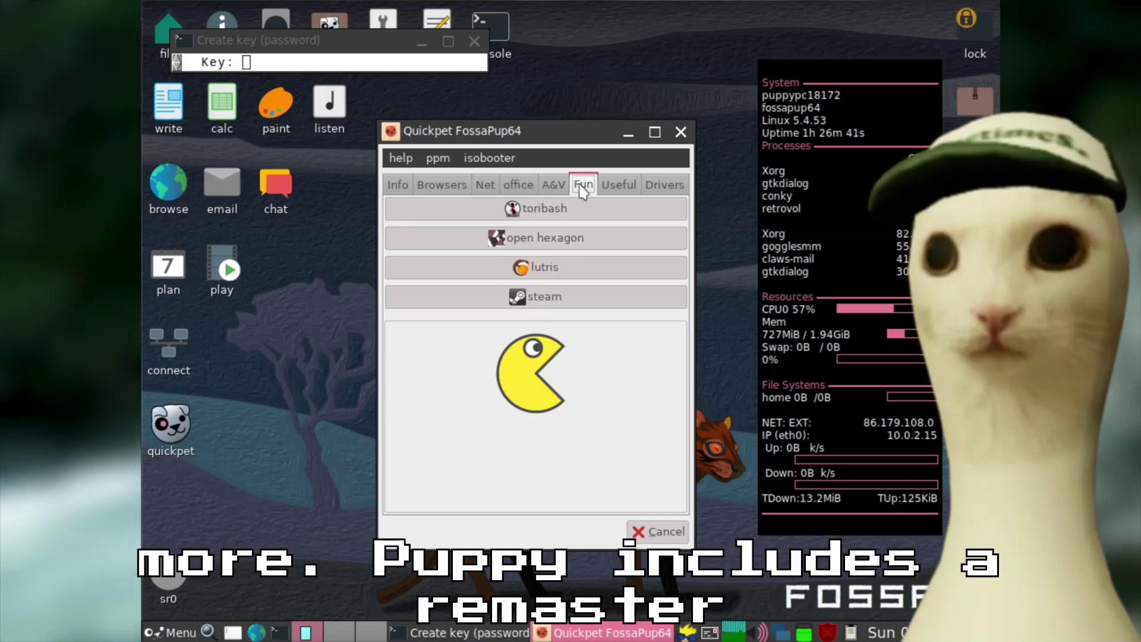